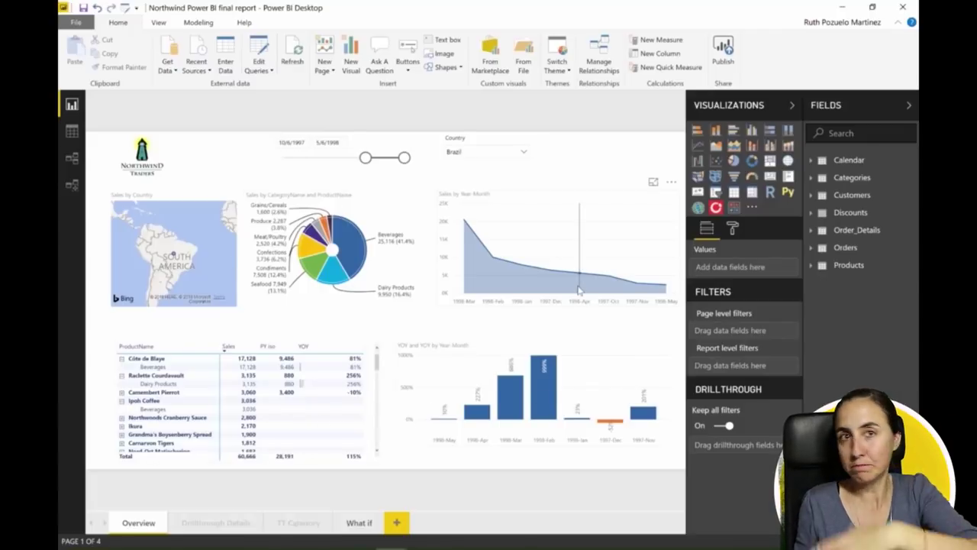
Step: Copy the Sales by Year-Month area chart from Northwind and paste it into the Untitled report
mouse_move(579, 290)
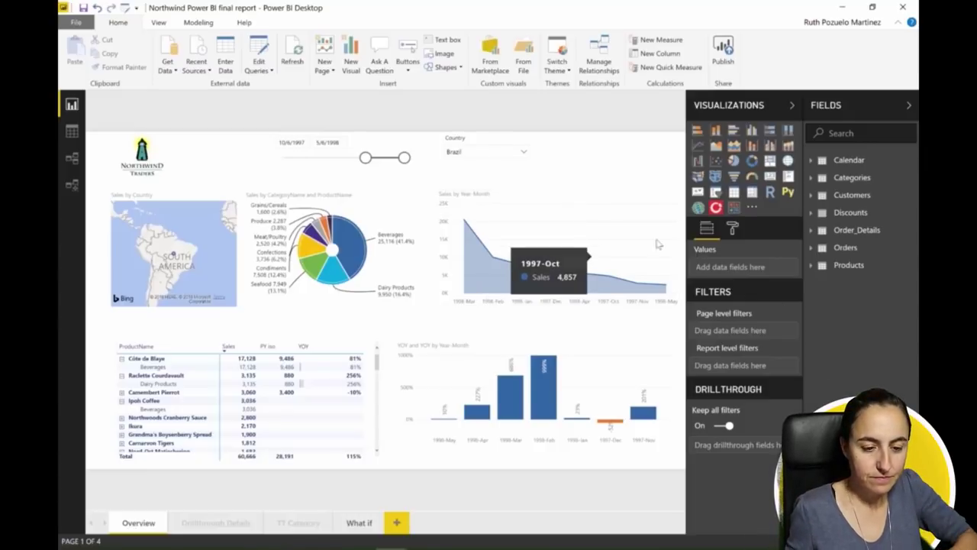
left_click(614, 205)
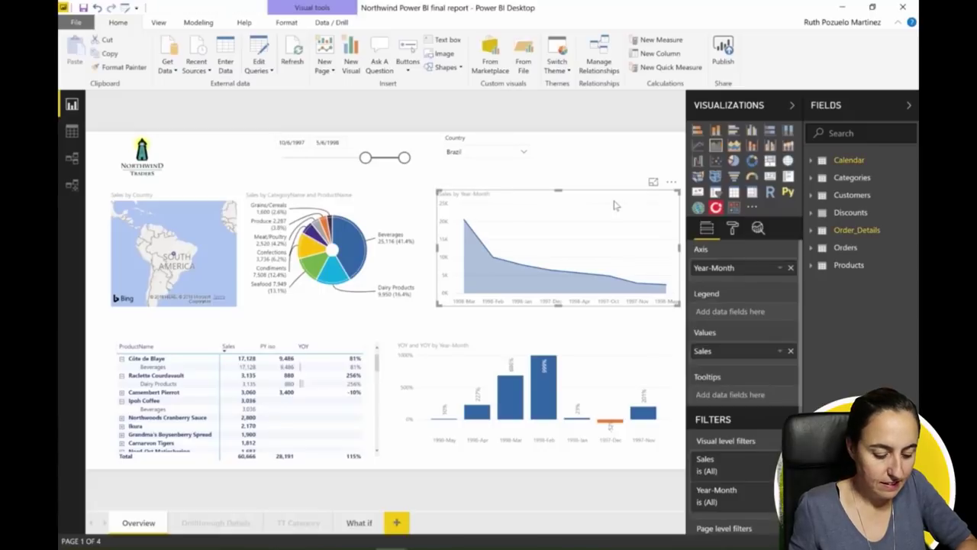
mouse_move(391, 546)
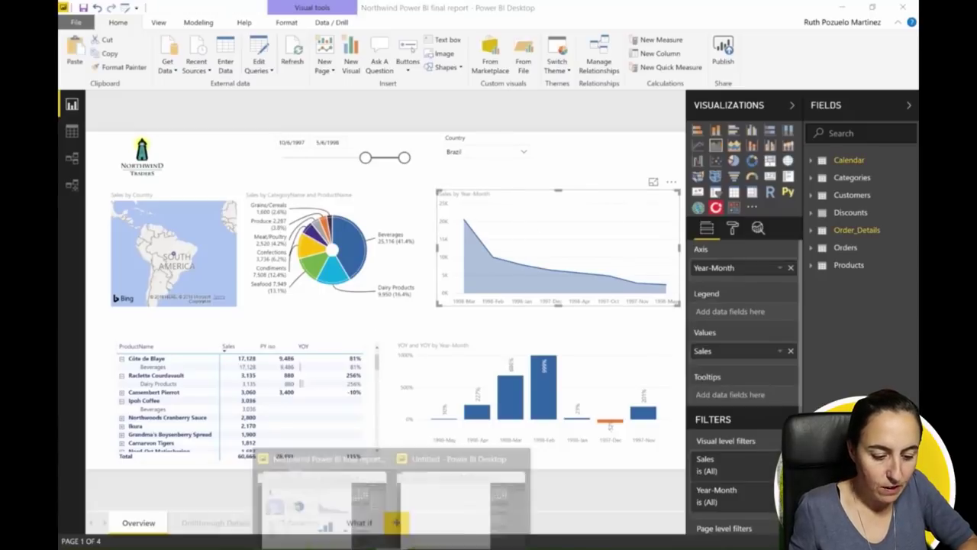
left_click(425, 489)
key("ctrl+v")
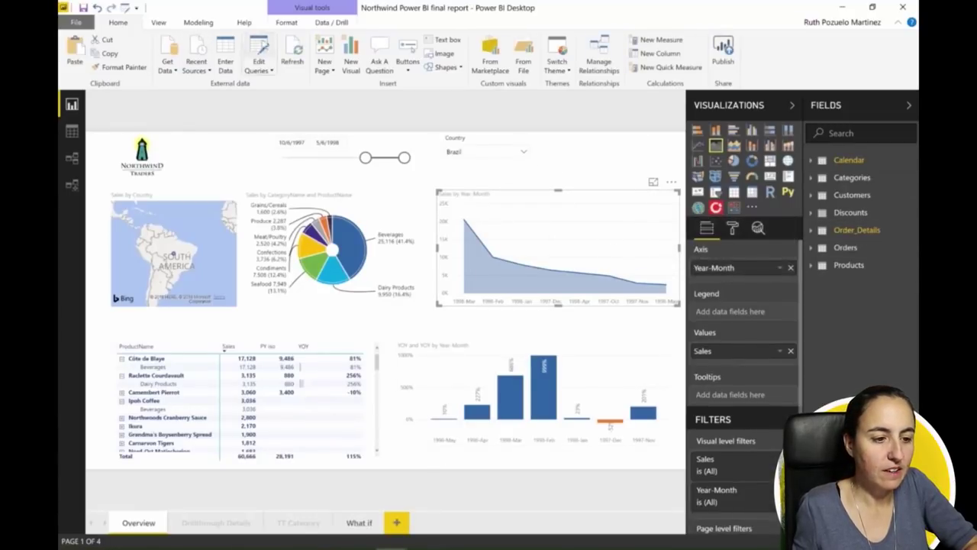
left_click(258, 54)
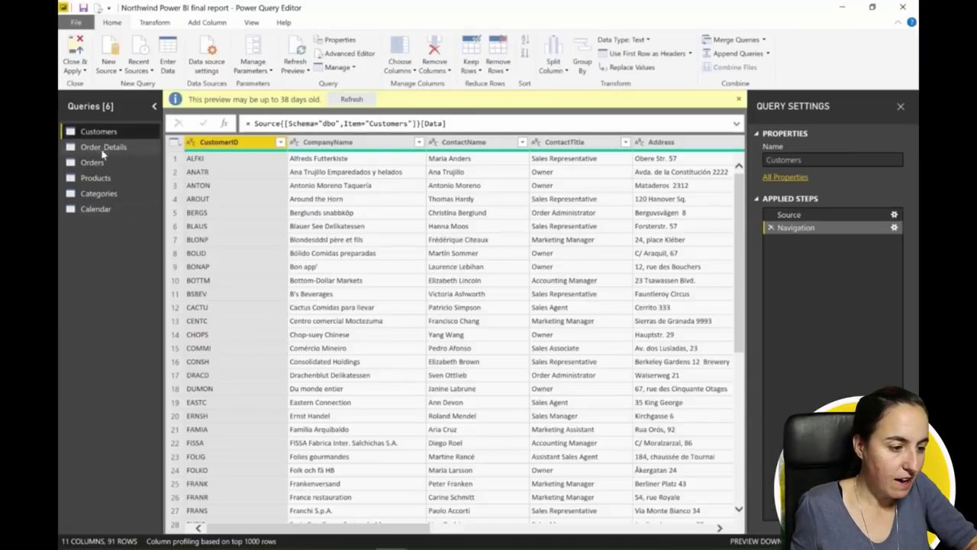
Step: Copy the Calendar and Order_Details queries into the Untitled file and load them into its model
left_click(97, 210)
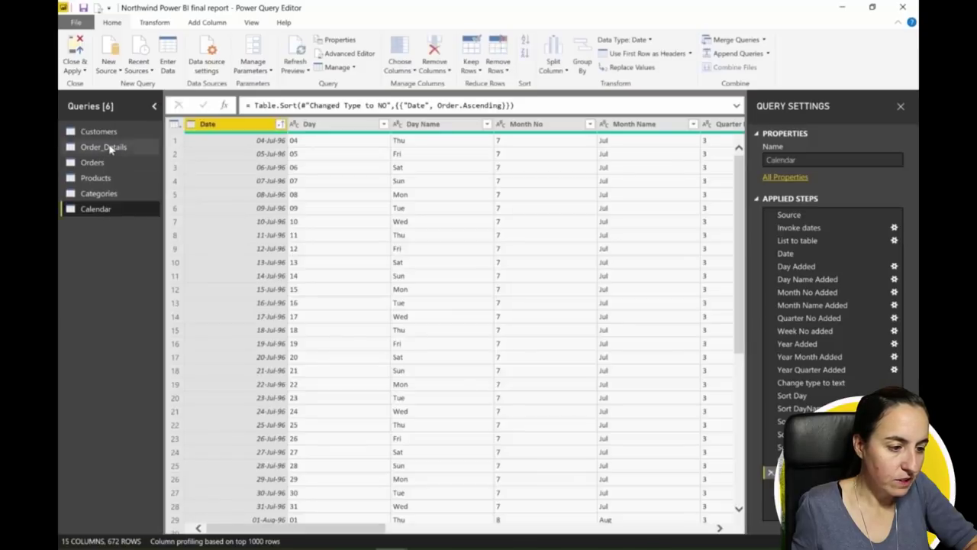
left_click(112, 149)
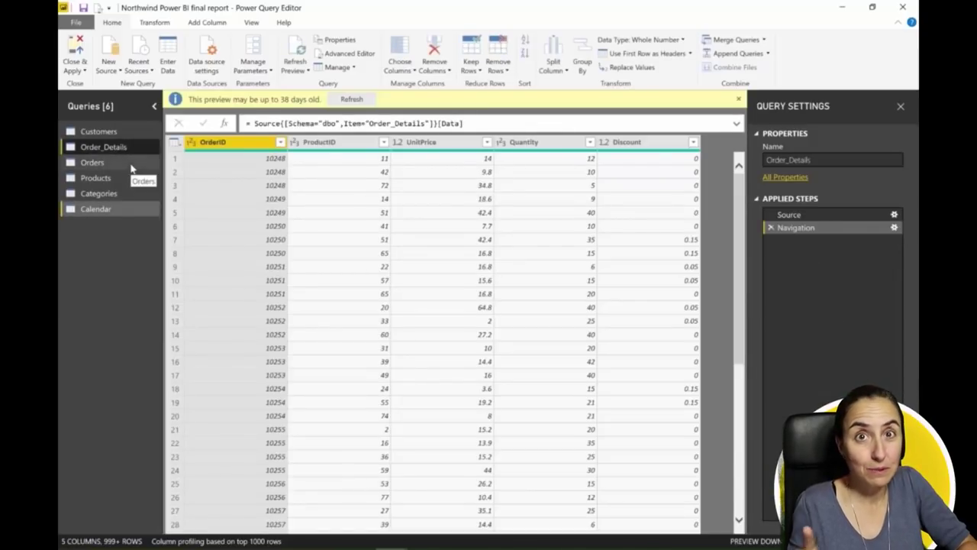
key("alt+Tab")
key("alt+Tab")
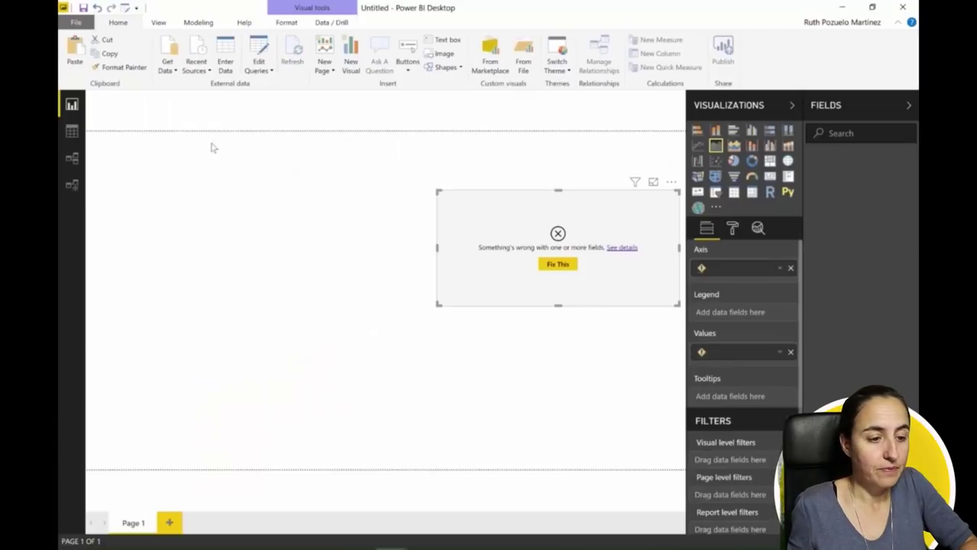
left_click(259, 47)
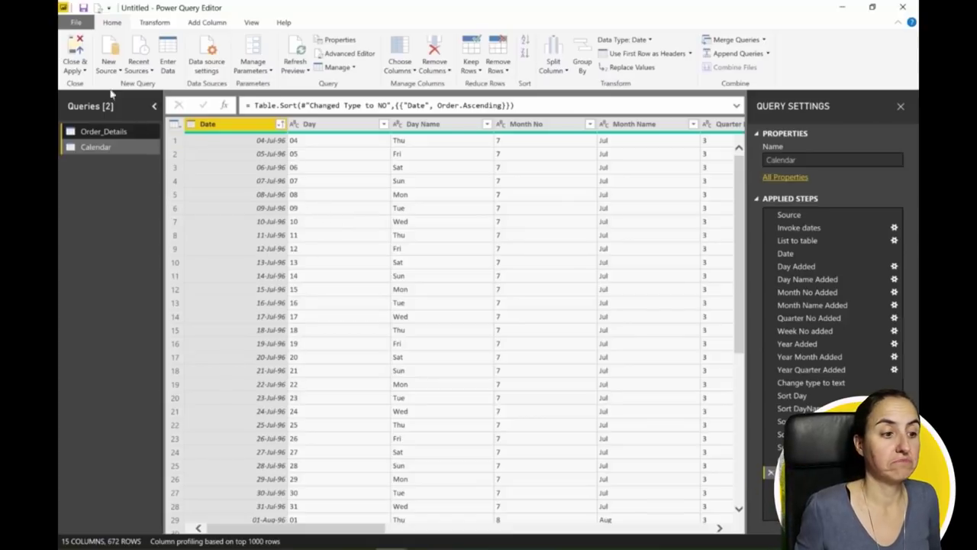
left_click(74, 48)
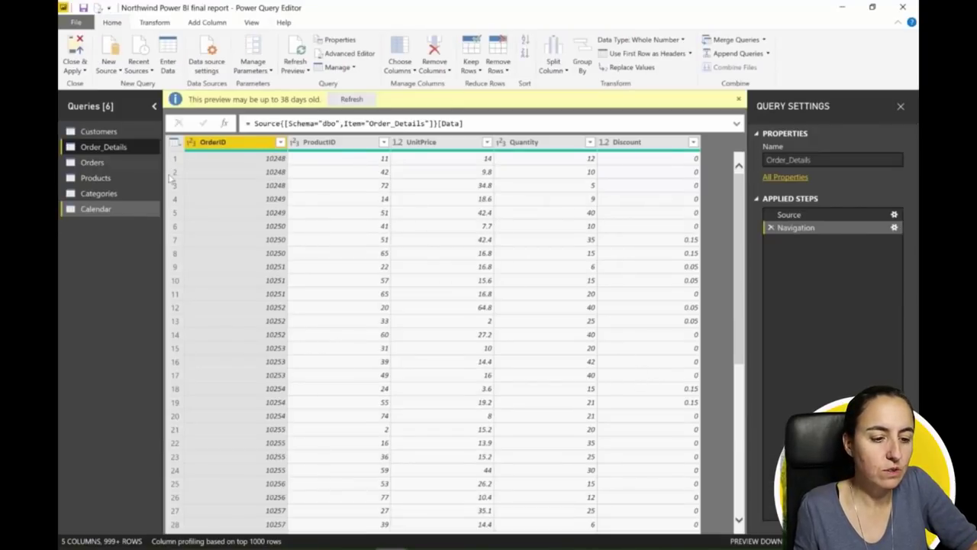
key("alt+Tab")
key("alt+Tab")
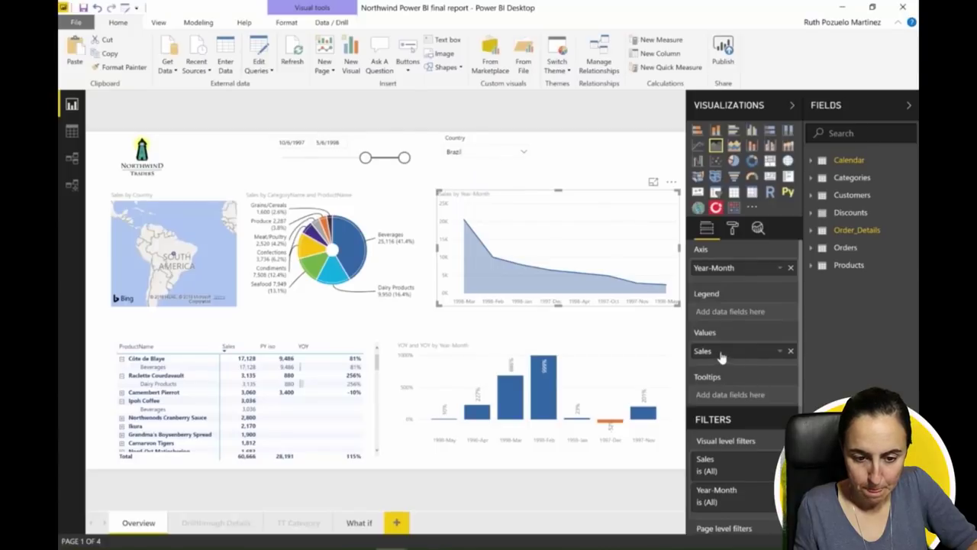
Step: Copy the Sales measure's formula from Northwind's Order_Details table
left_click(854, 229)
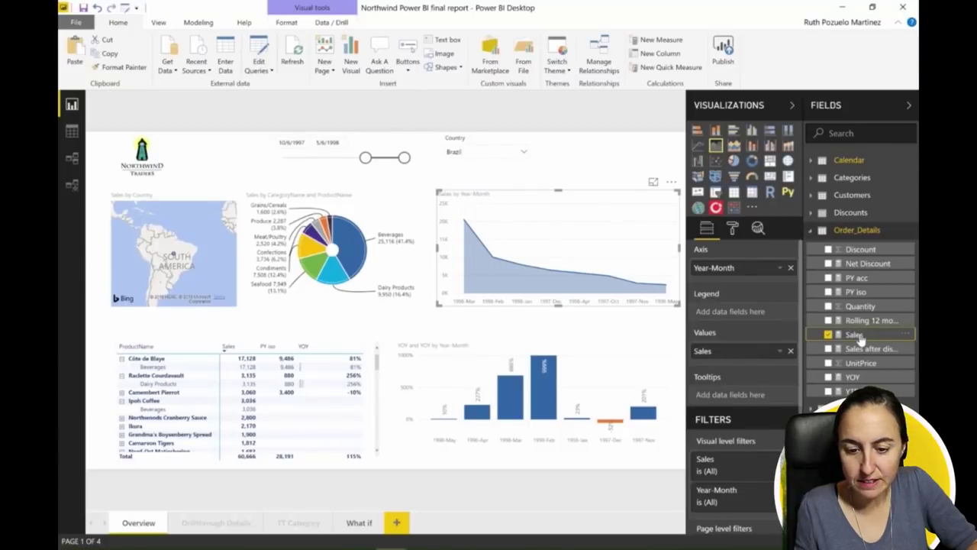
left_click(853, 335)
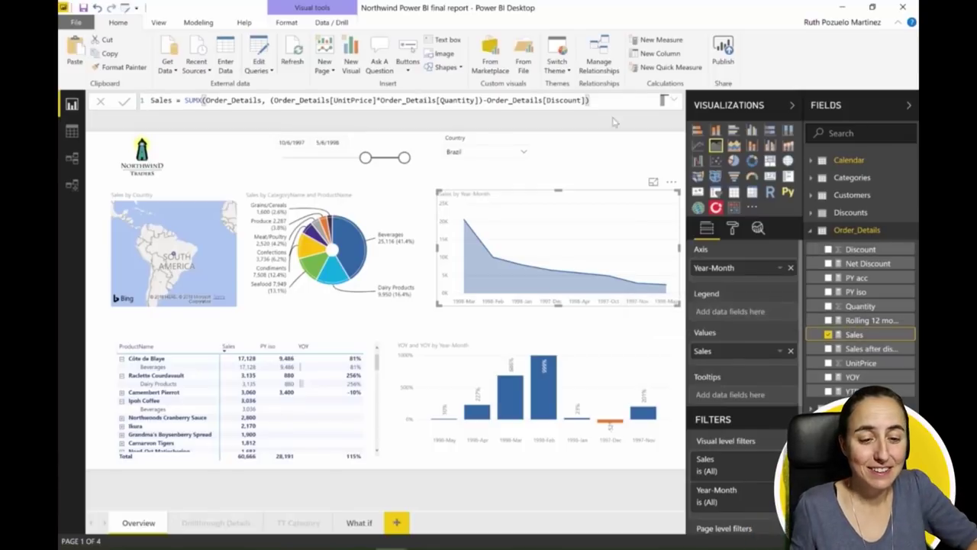
left_click_drag(593, 98, 135, 82)
key("ctrl+c")
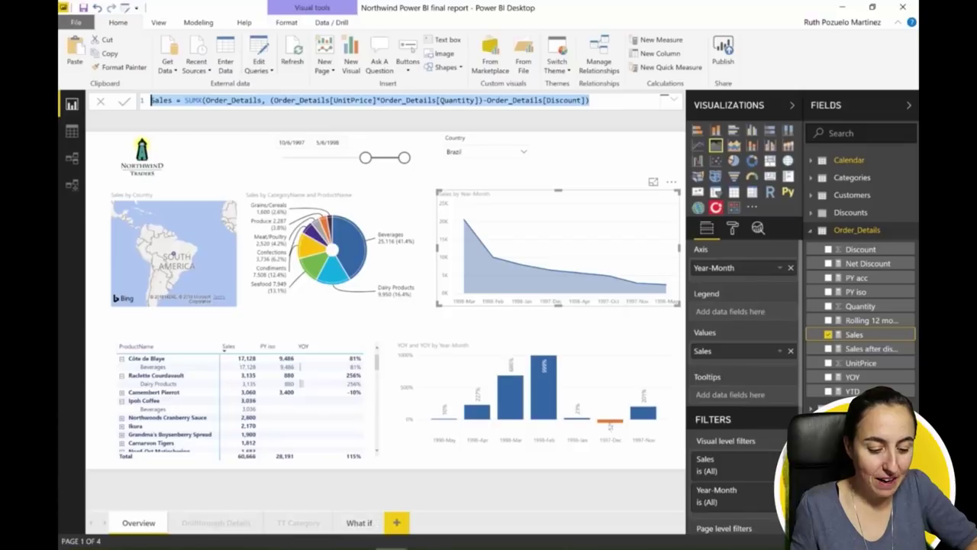
Step: Create a Sales measure in the Untitled file's Order_Details table from the copied formula
left_click(392, 546)
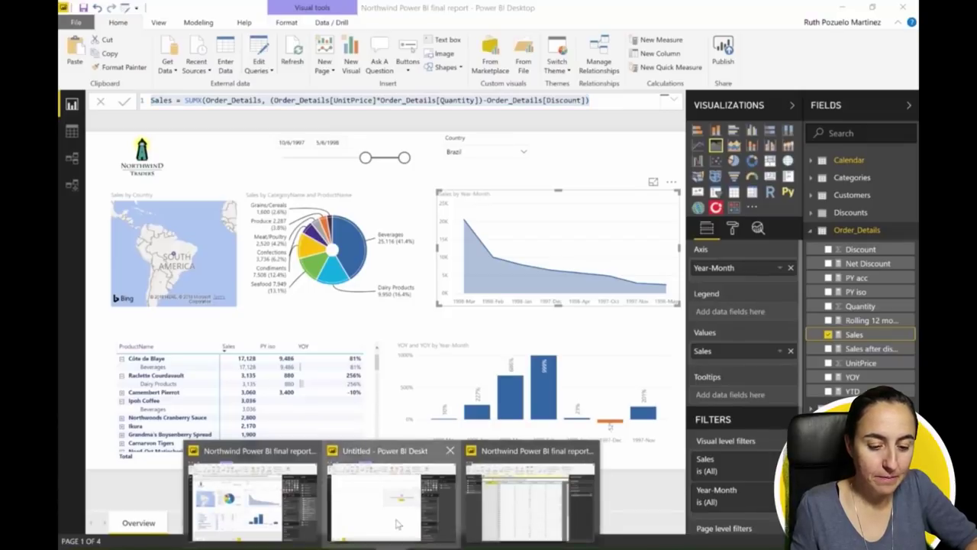
left_click(397, 524)
left_click(822, 180)
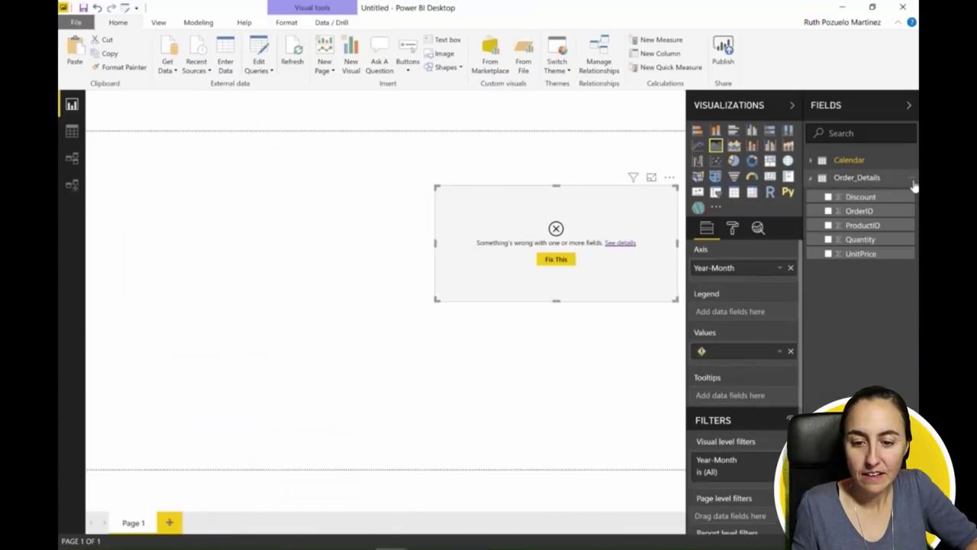
right_click(902, 180)
left_click(883, 190)
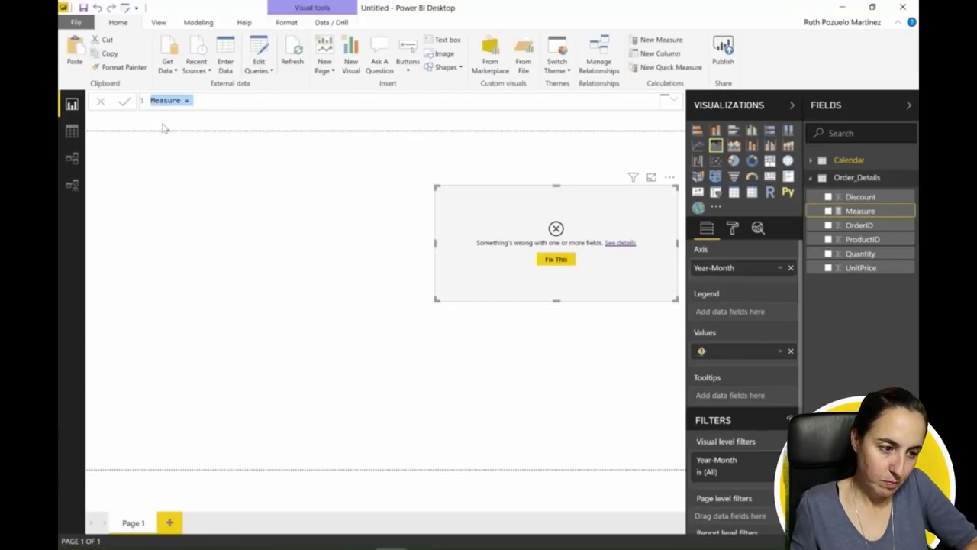
key("ctrl+v")
key("Return")
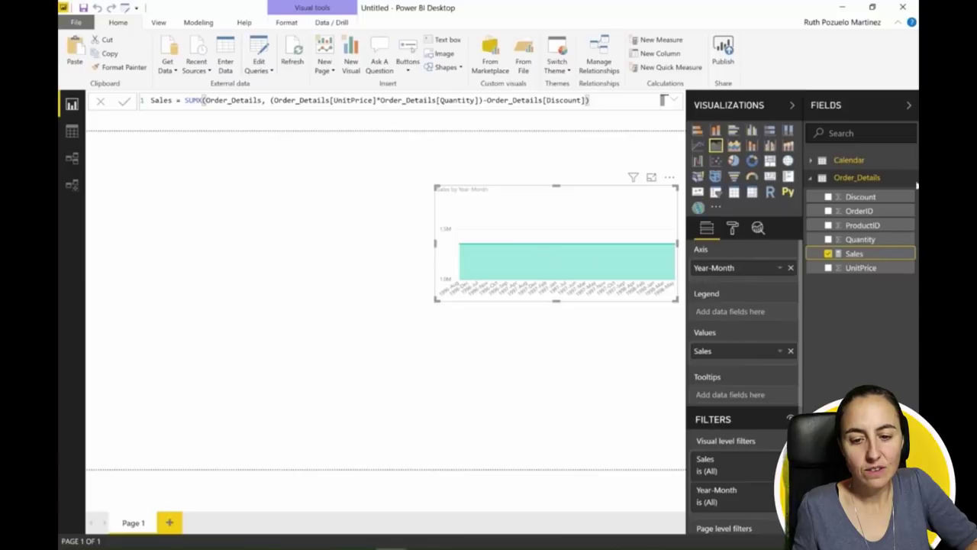
left_click(71, 158)
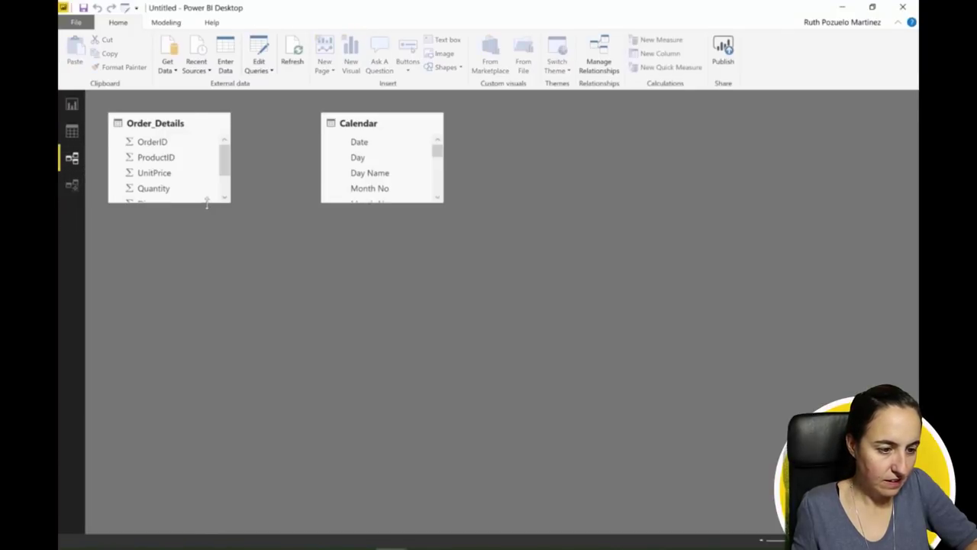
Step: Enlarge and reposition the Order_Details card, then view the Northwind report's data model
left_click_drag(206, 202, 188, 338)
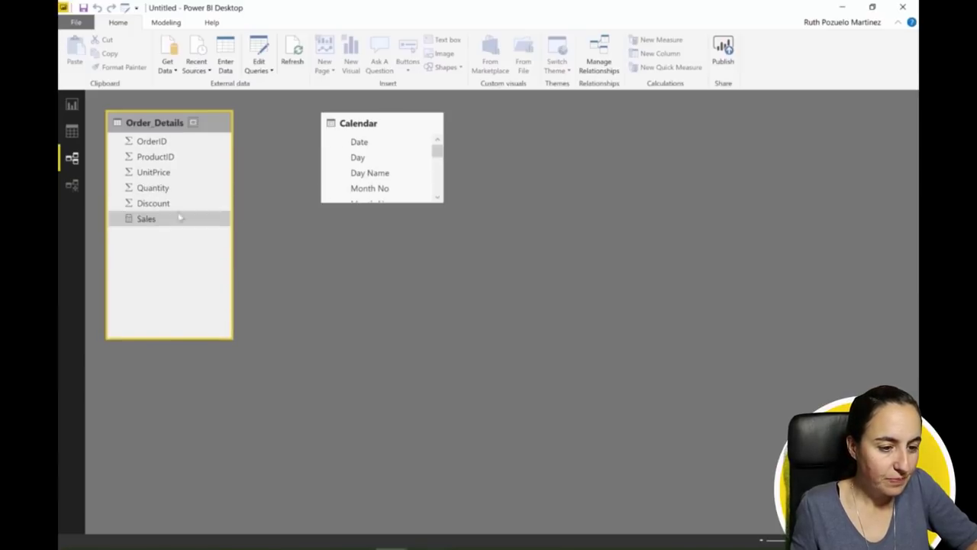
left_click_drag(159, 122, 564, 197)
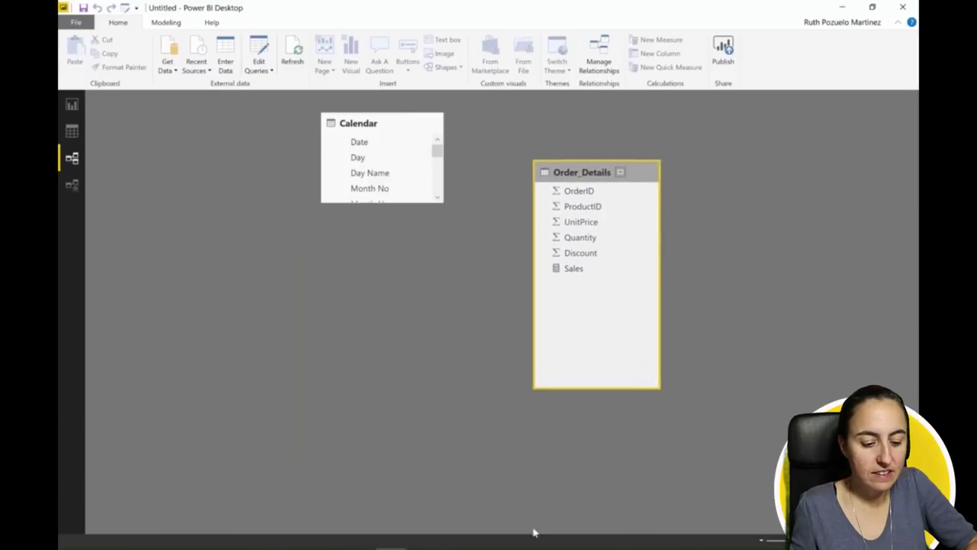
left_click(391, 546)
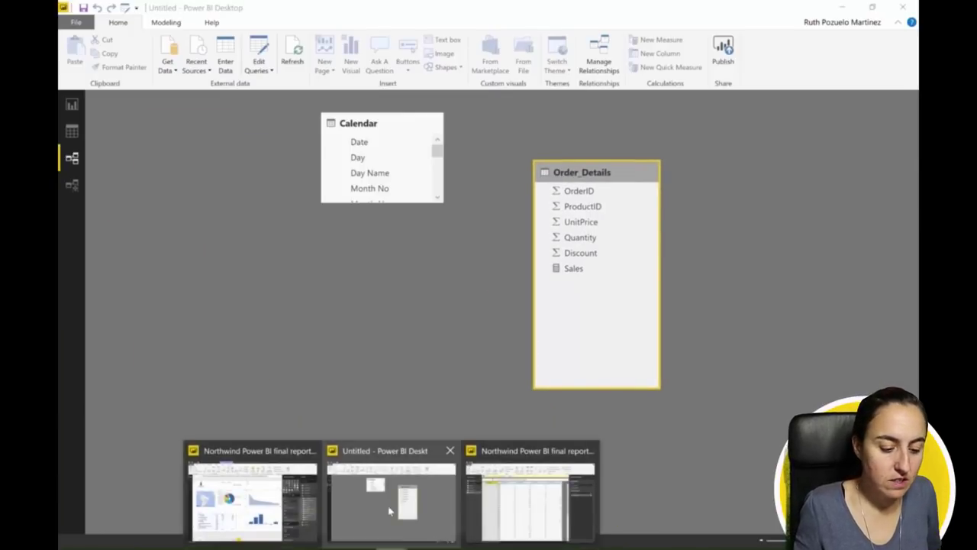
left_click(252, 496)
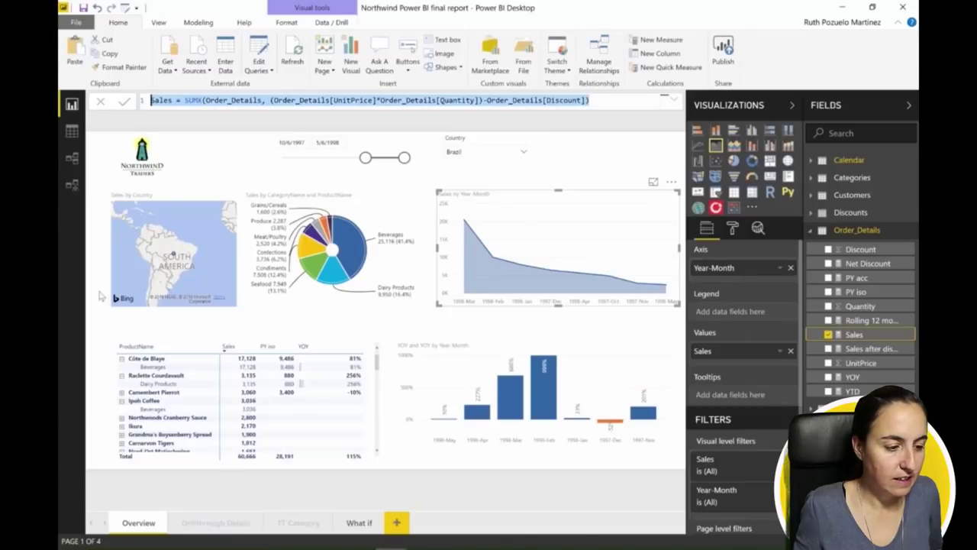
left_click(74, 159)
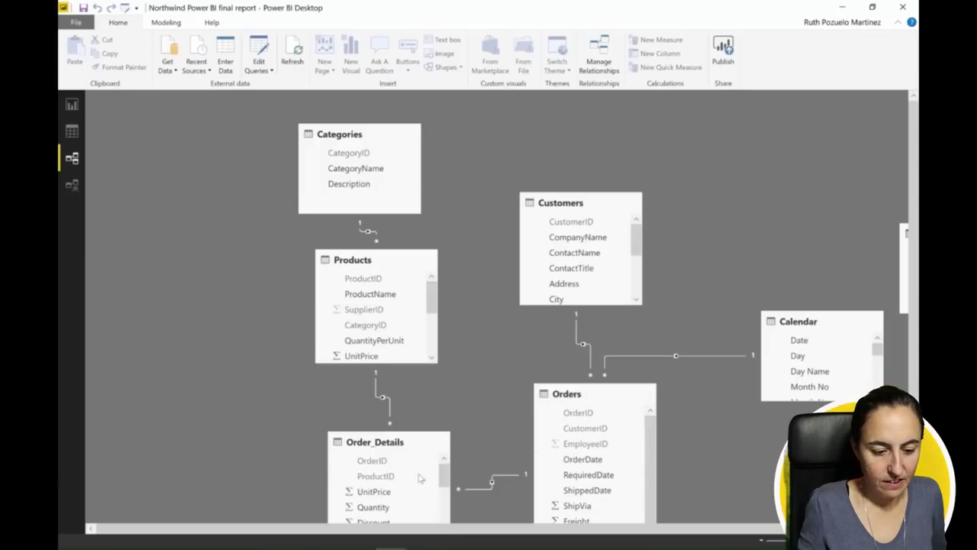
Step: Copy the Orders query from Northwind into the Untitled file and load it
left_click(254, 61)
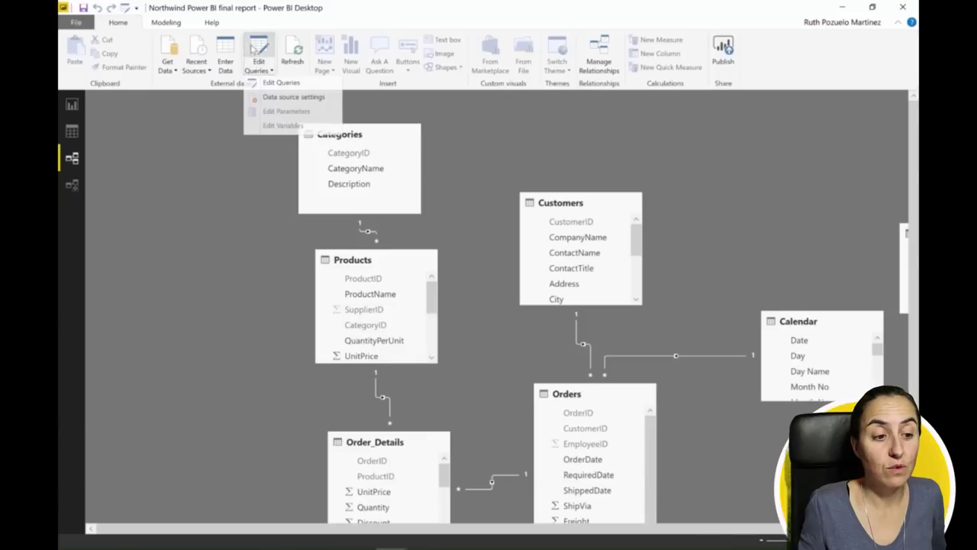
left_click(271, 82)
left_click(99, 164)
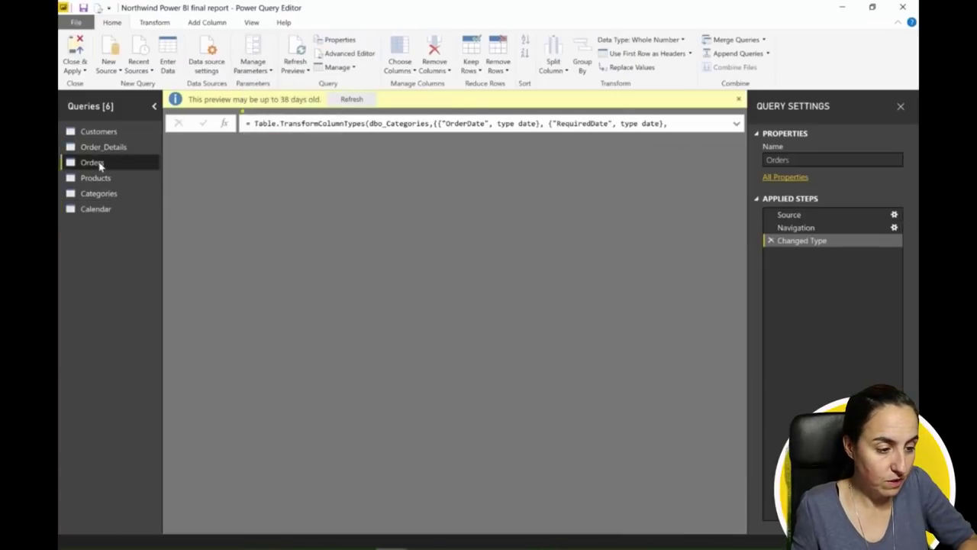
key("alt+Tab")
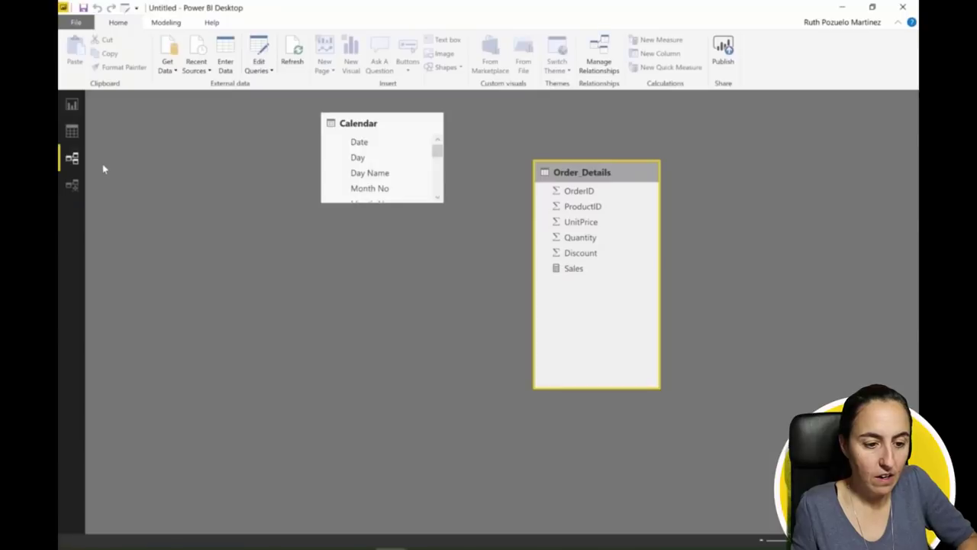
left_click(260, 53)
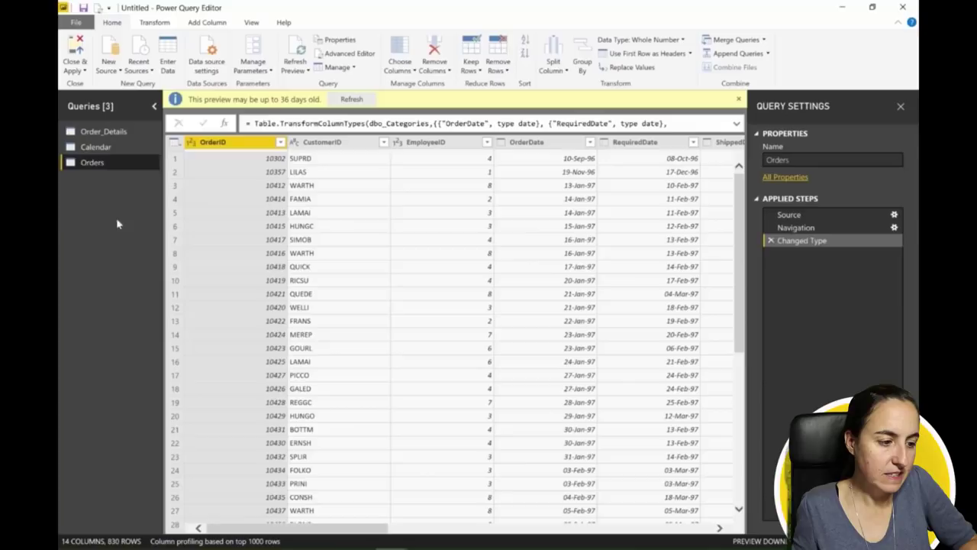
left_click(74, 71)
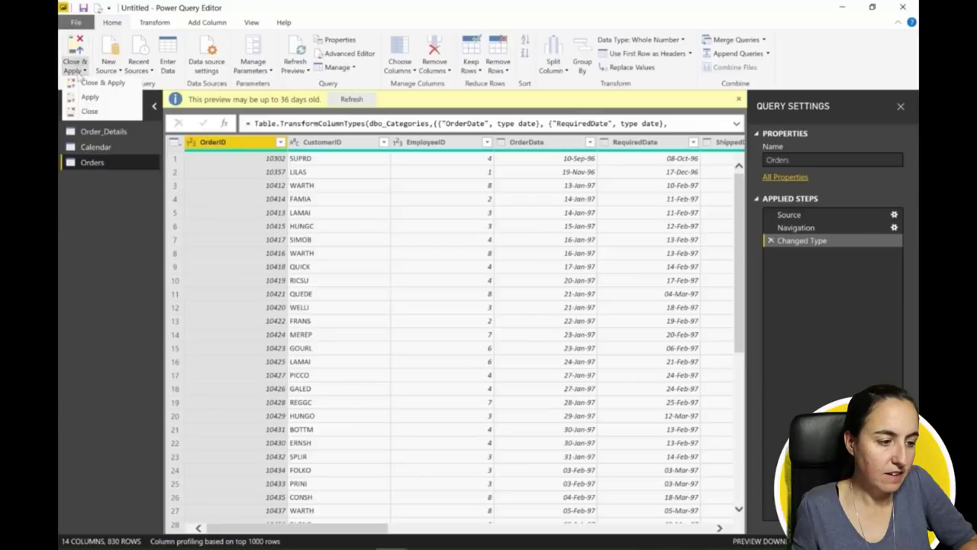
left_click(78, 95)
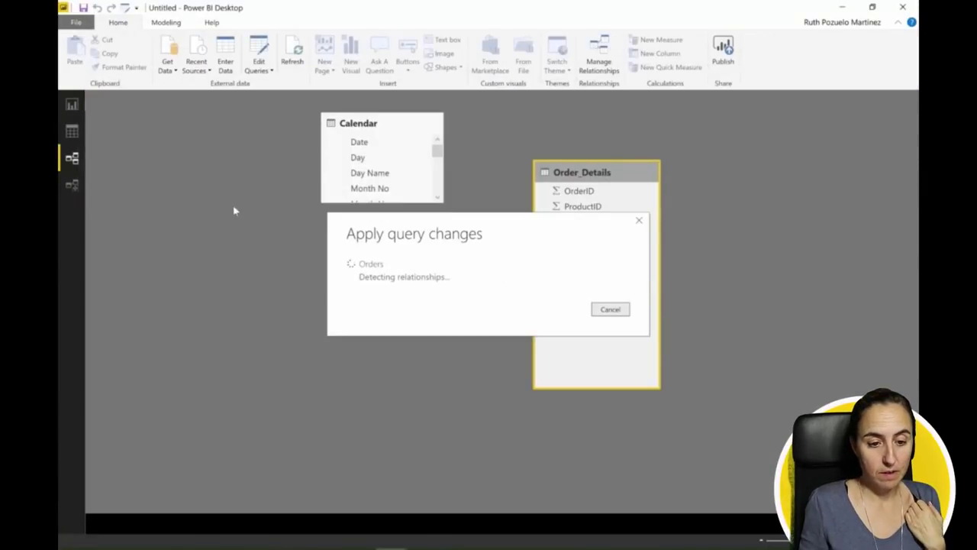
Step: Arrange the model tables and relate Orders' OrderDate to Calendar's Date
left_click_drag(521, 218, 592, 189)
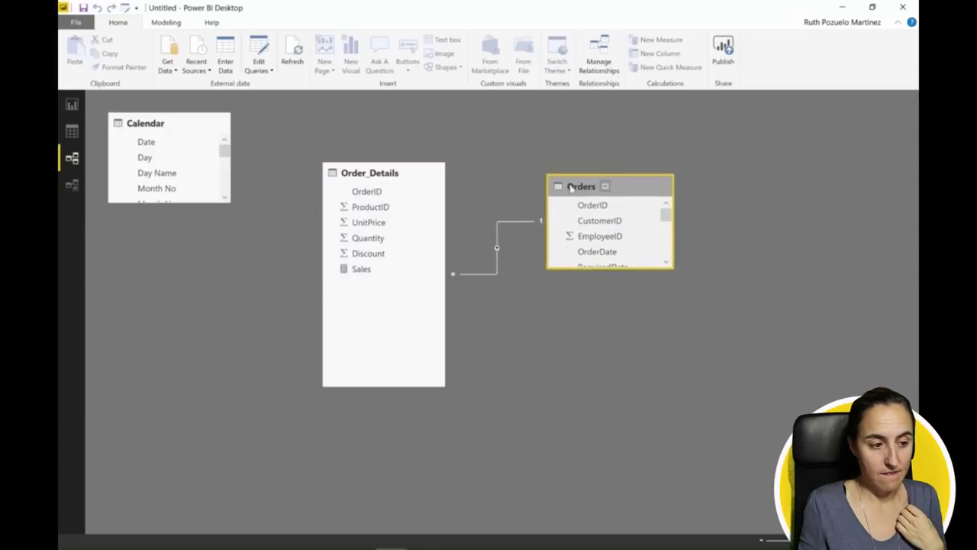
left_click_drag(371, 190, 359, 232)
left_click_drag(316, 291, 298, 374)
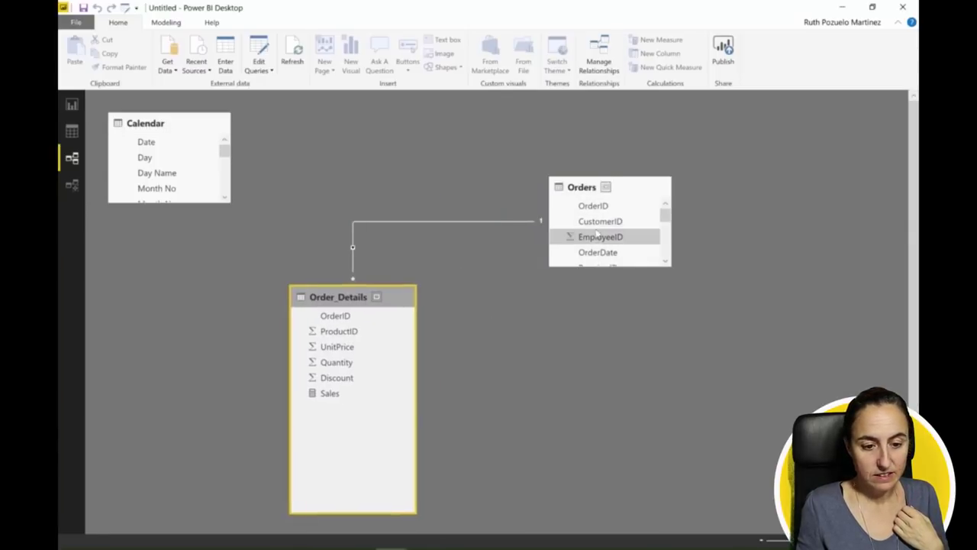
scroll(603, 236, "down", 3)
scroll(607, 240, "up", 2)
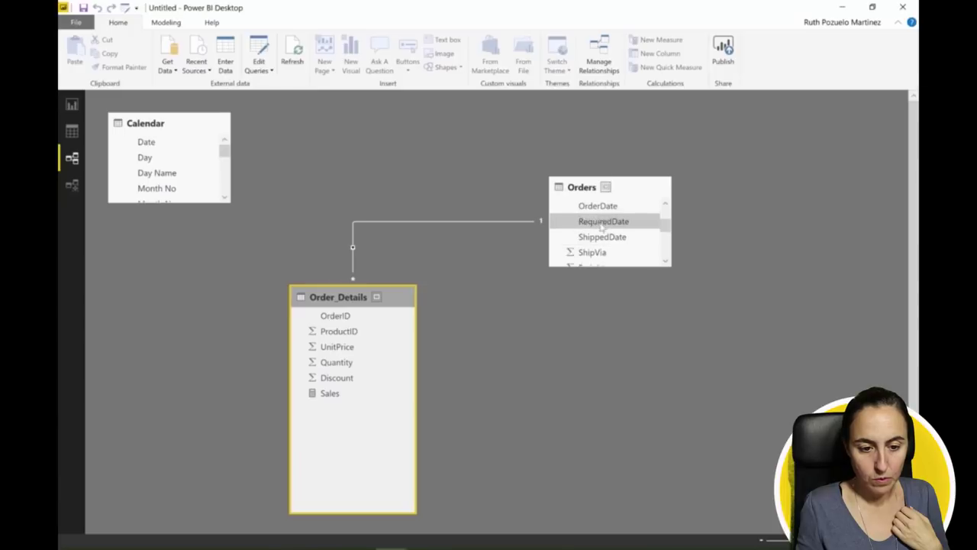
left_click_drag(598, 206, 146, 142)
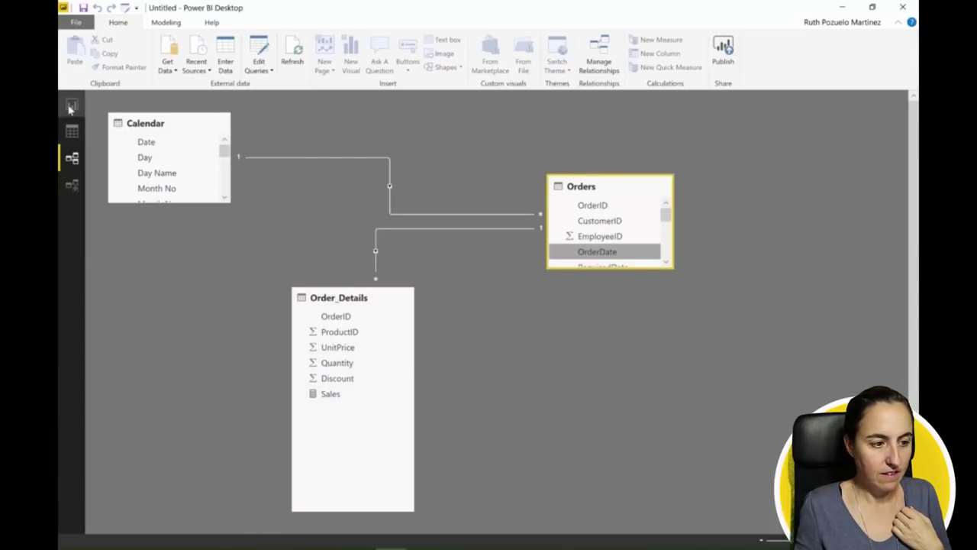
left_click(70, 107)
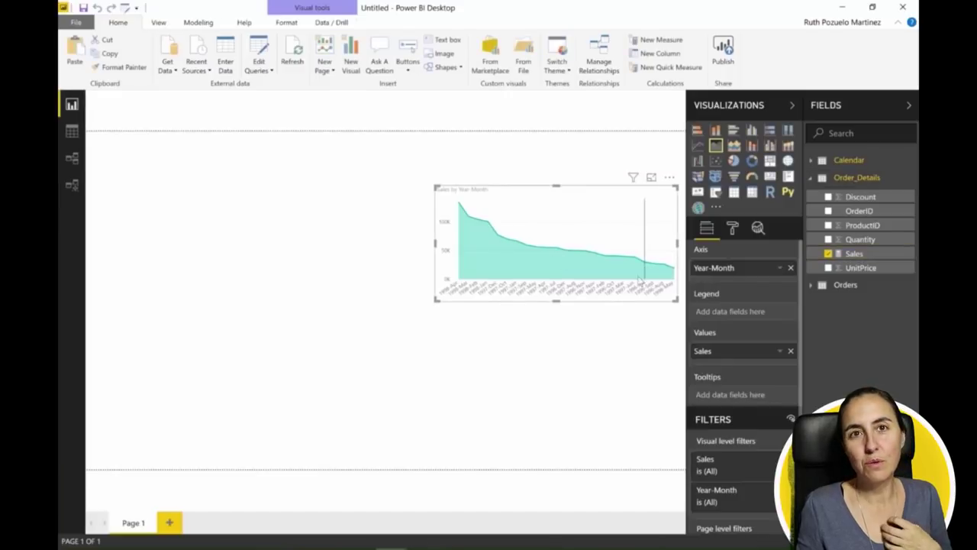
mouse_move(638, 283)
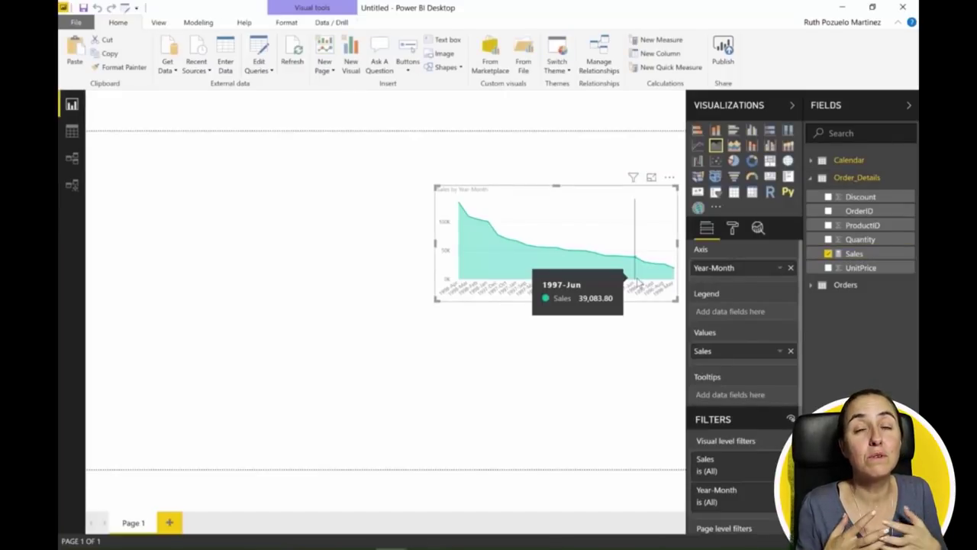